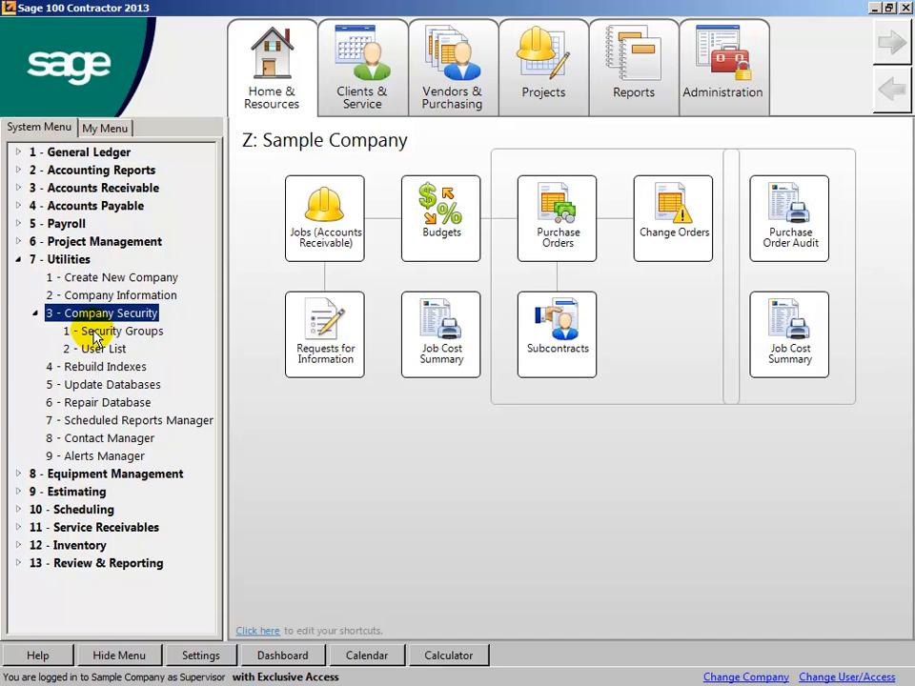
Review the company's security groups and their save, delete, void, period and check-printing permissions
click(96, 334)
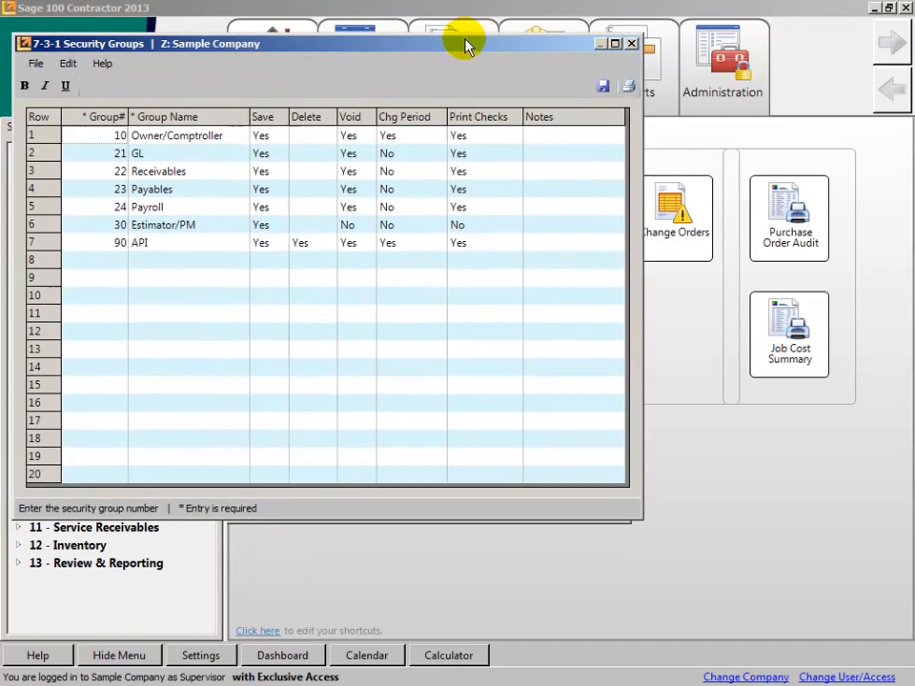
drag(466, 41, 546, 53)
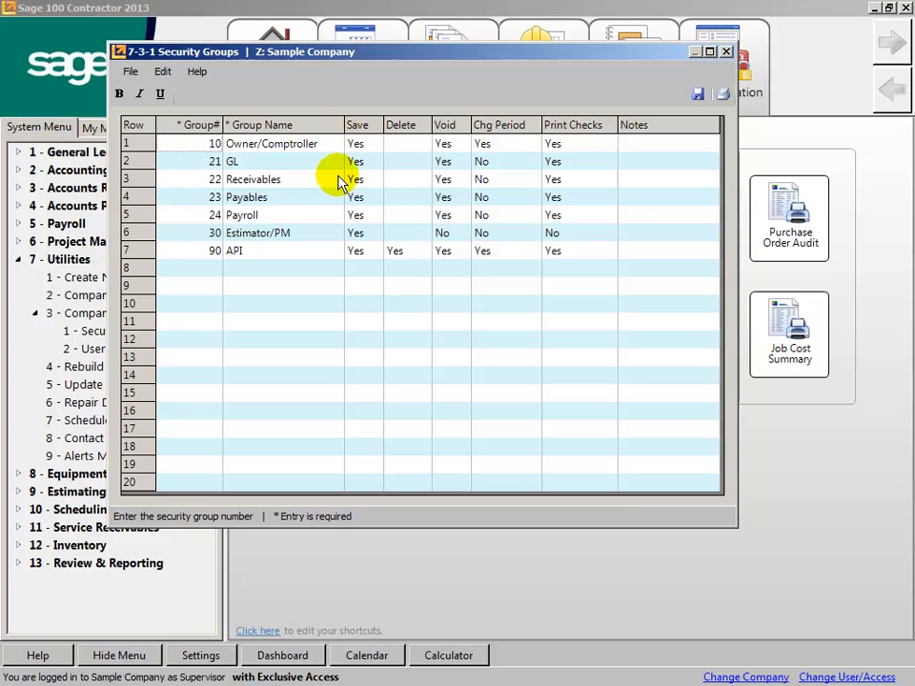
click(727, 52)
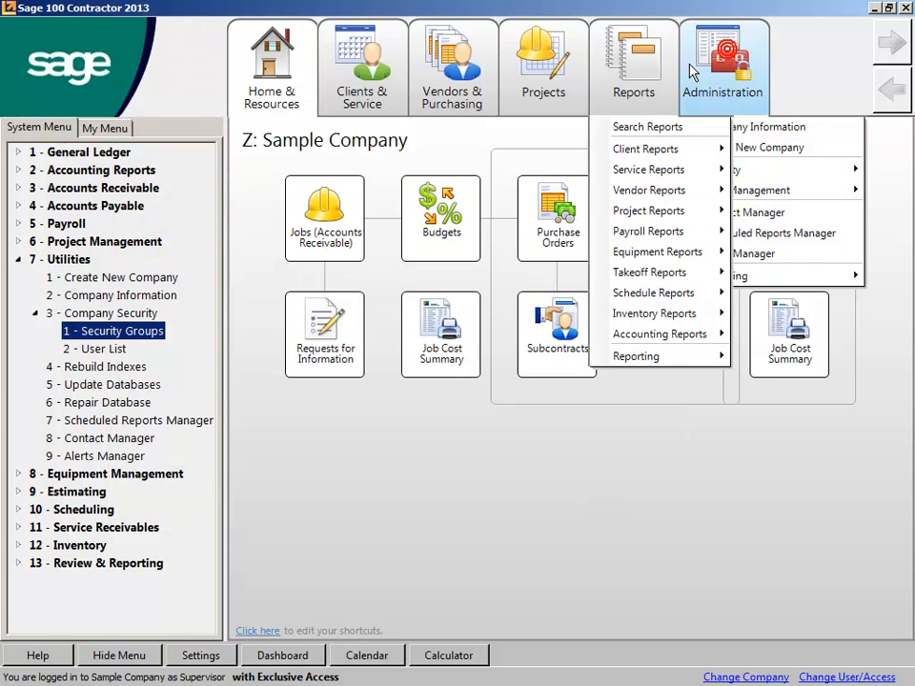
Open the company's User List, display the user passwords, and widen the window to show all columns through Subject To Job Security
click(100, 350)
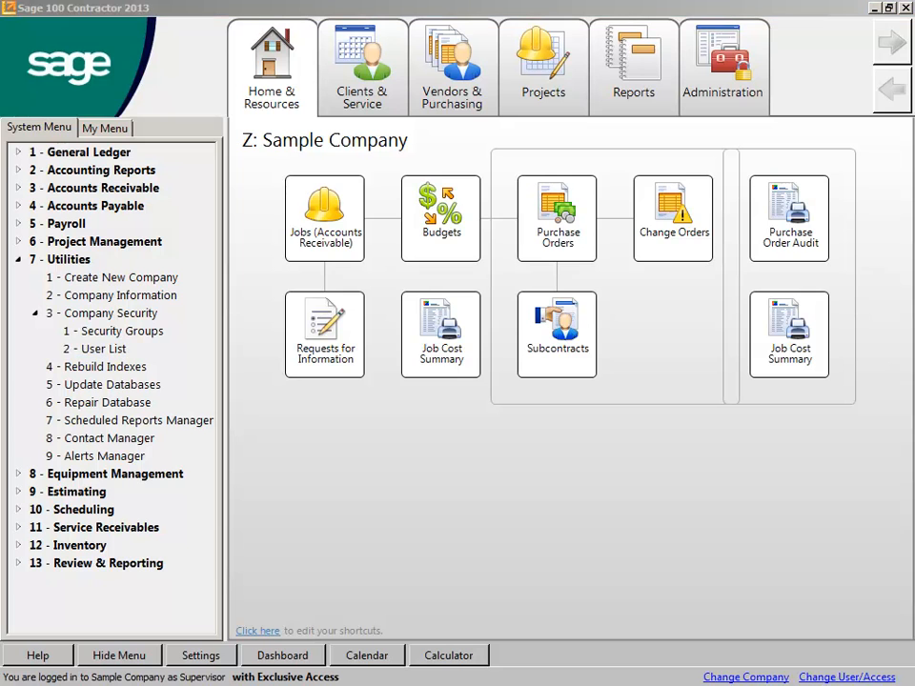
drag(0, 67, 561, 62)
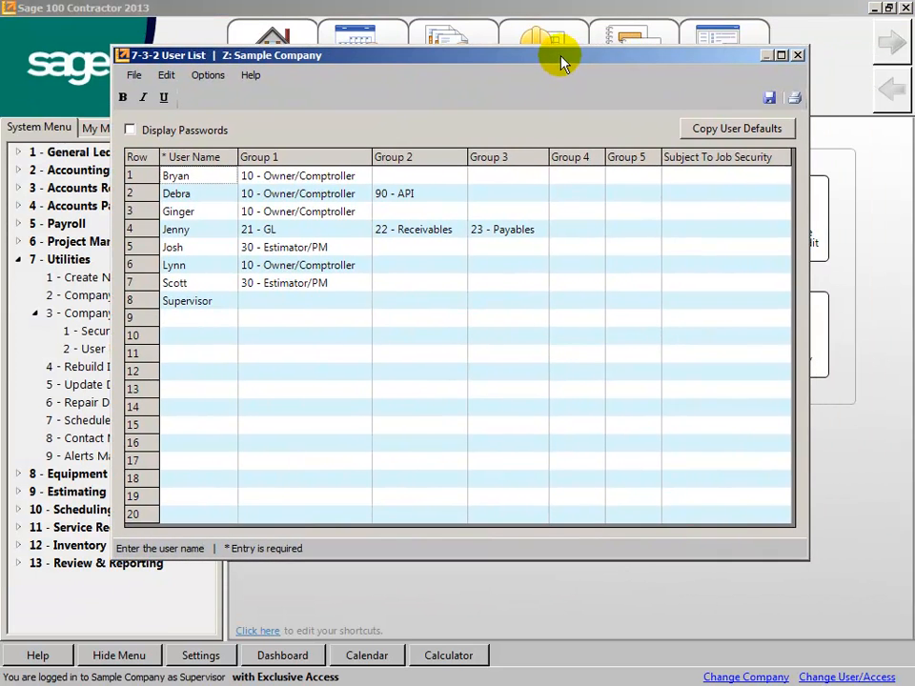
click(130, 130)
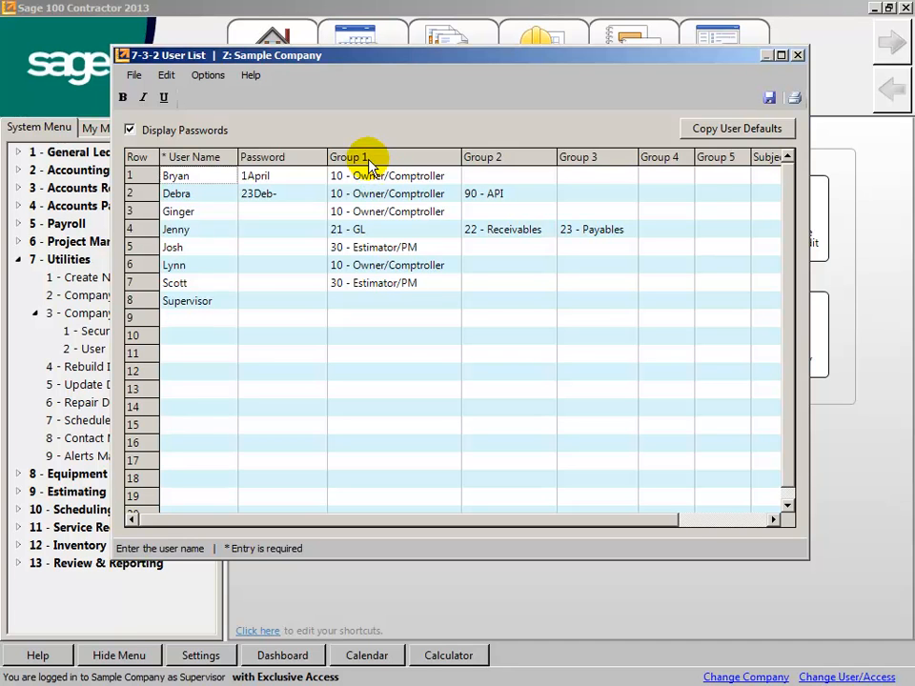
click(775, 519)
click(774, 520)
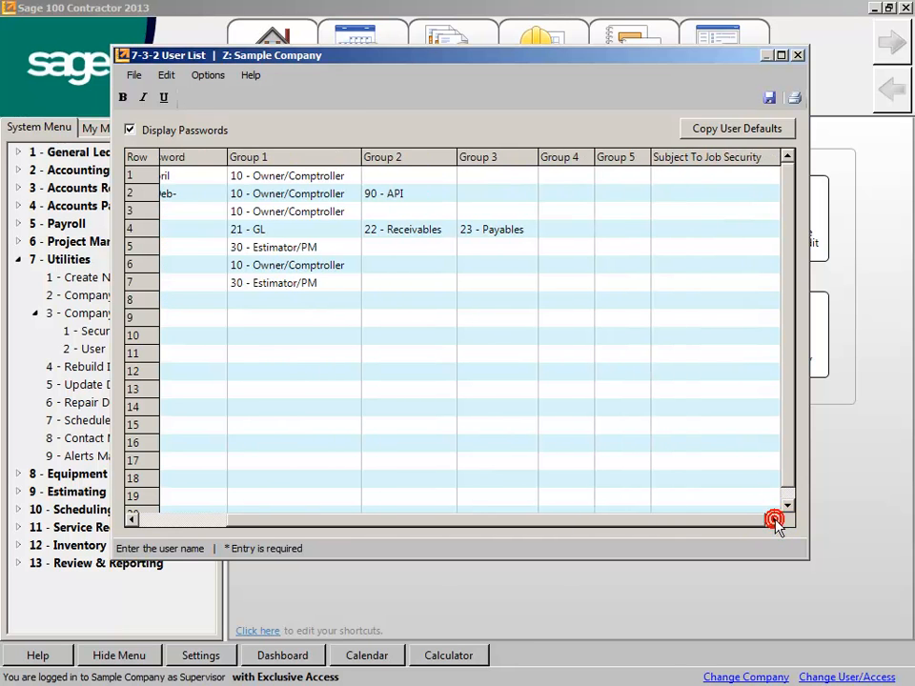
drag(807, 177, 897, 169)
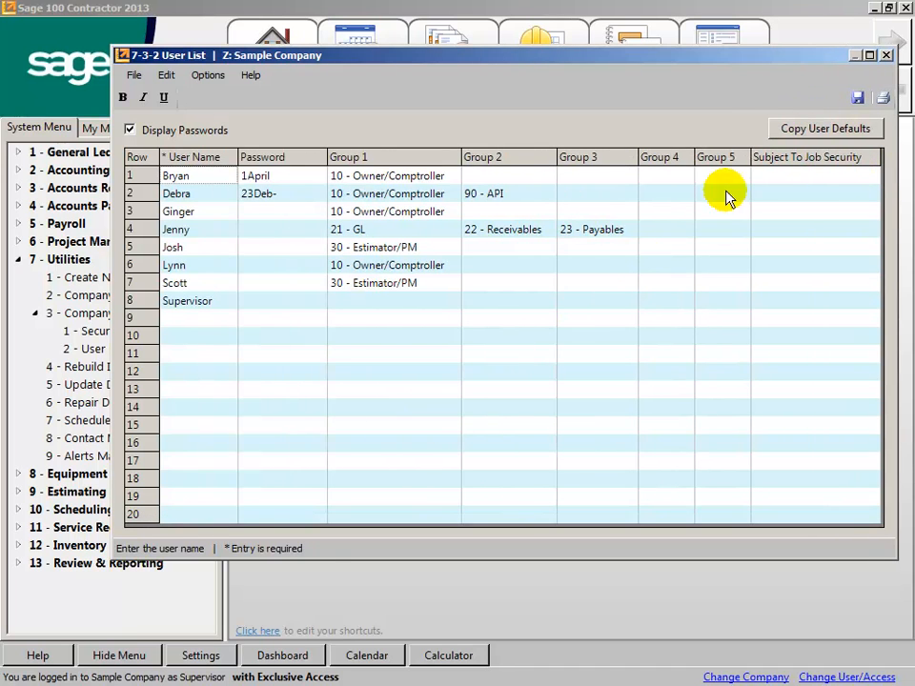
Set Subject To Job Security to Yes for the two Estimator/PM users in rows 5 and 7, and save the user list
click(808, 178)
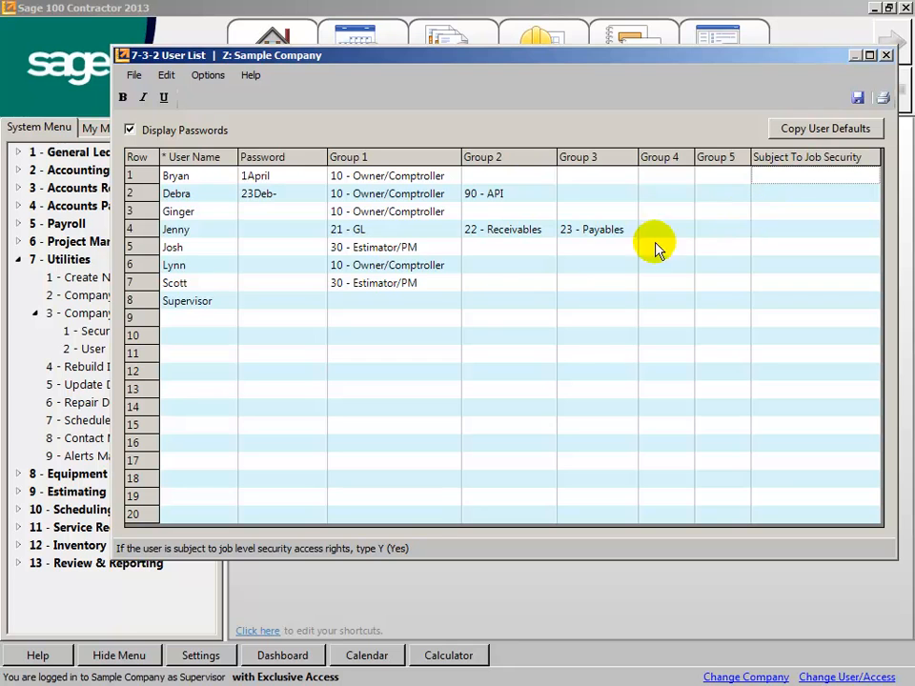
click(799, 247)
text(y)
key(Return)
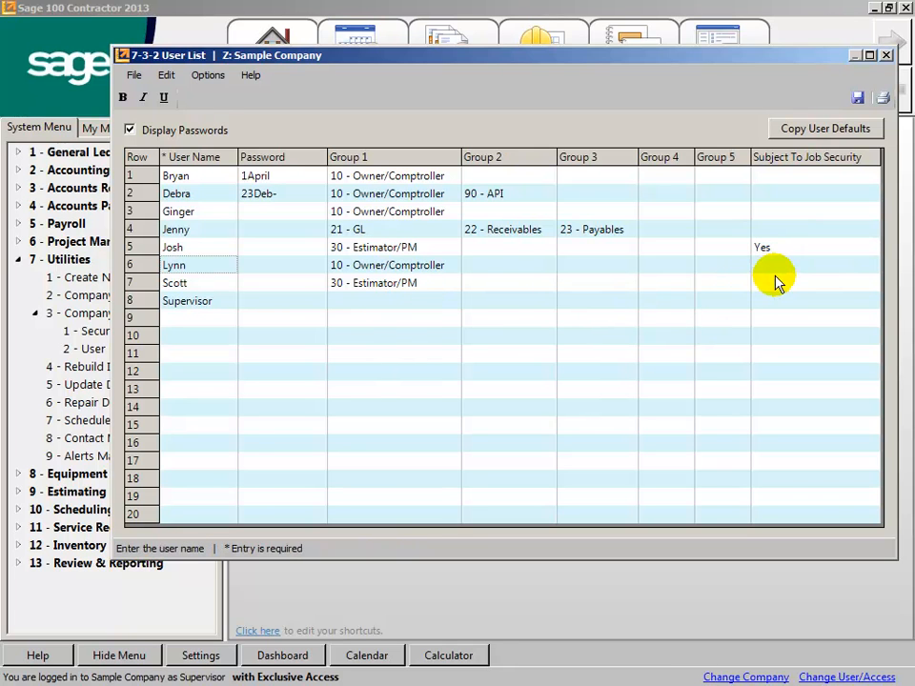
click(773, 283)
text(y)
key(Return)
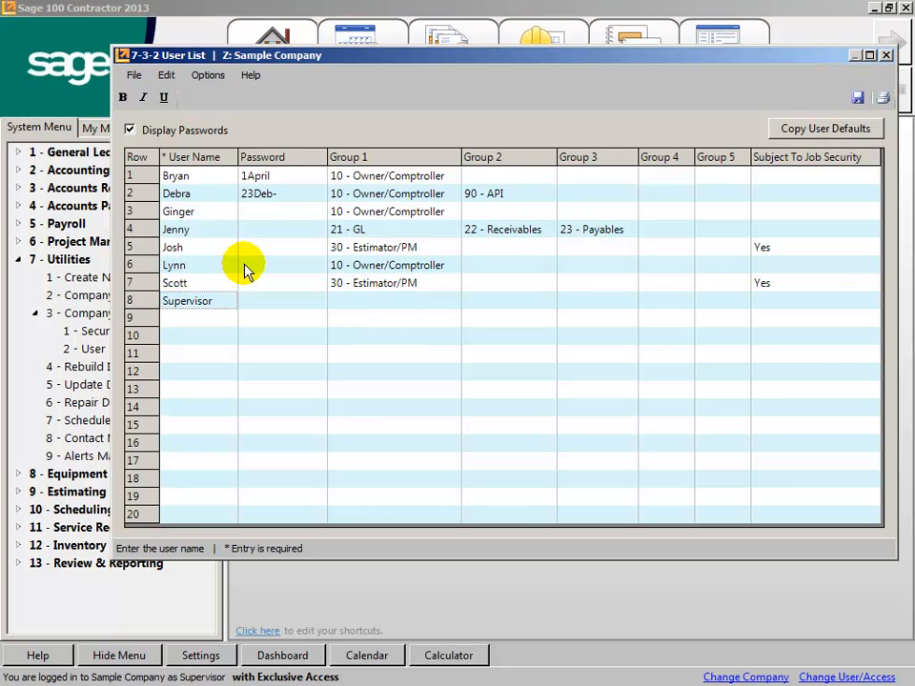
click(857, 98)
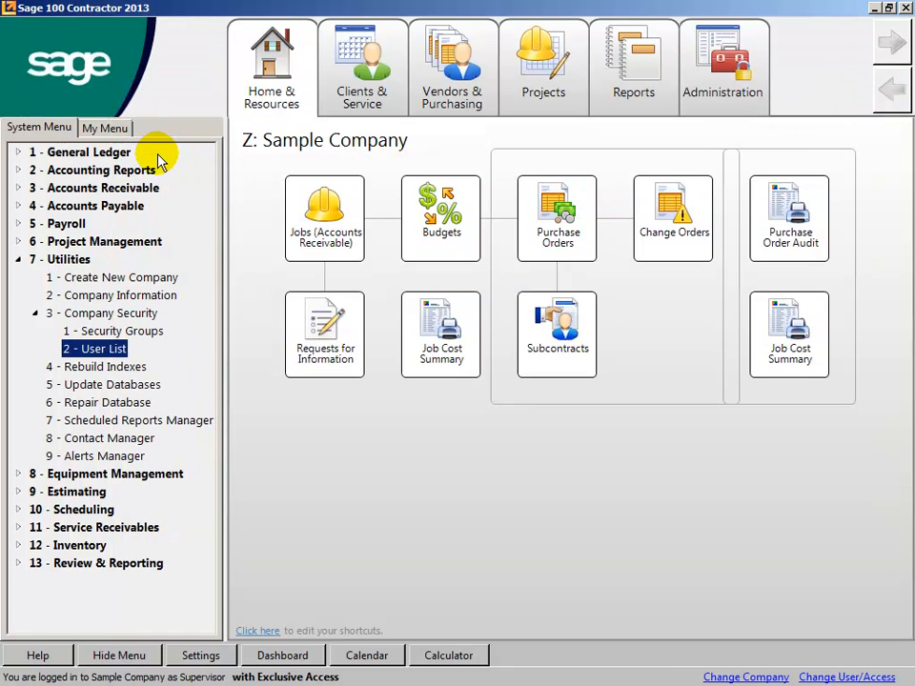
Permit the Owner/Comptroller and GL groups access to the General Ledger menu and save its menu-level security
click(72, 154)
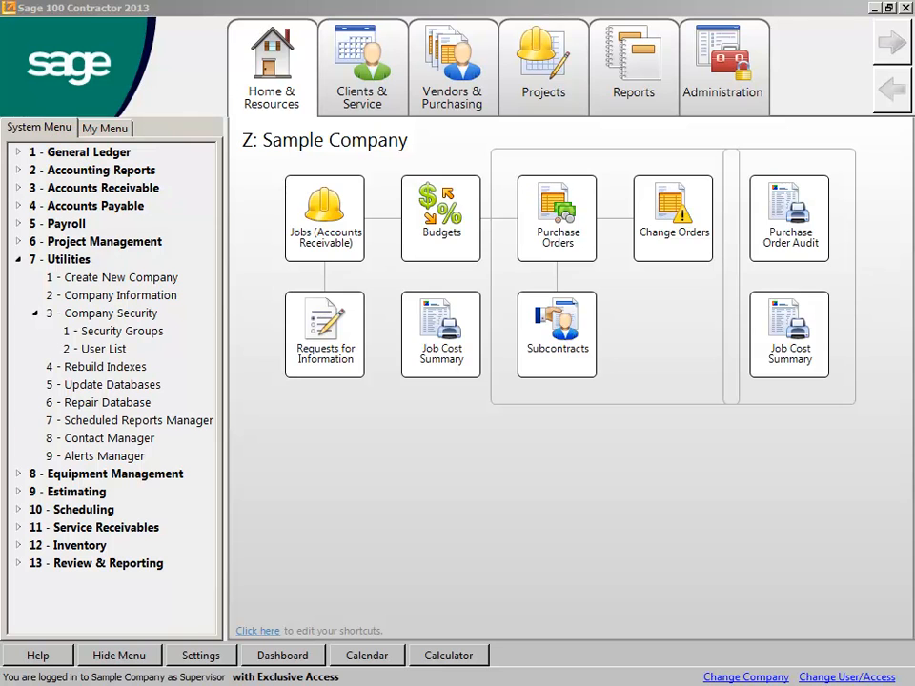
drag(288, 5, 487, 43)
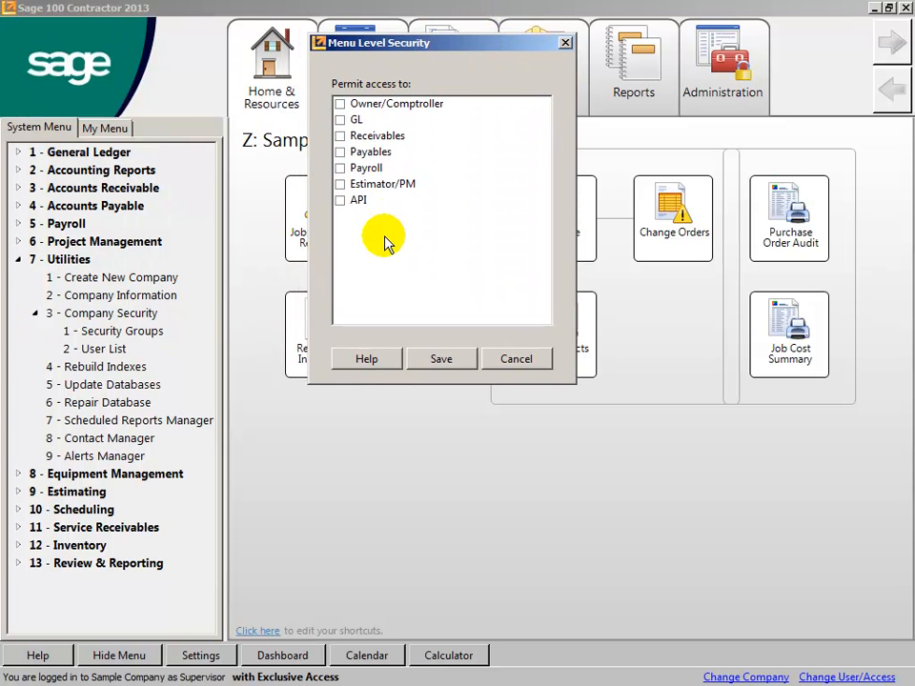
click(341, 105)
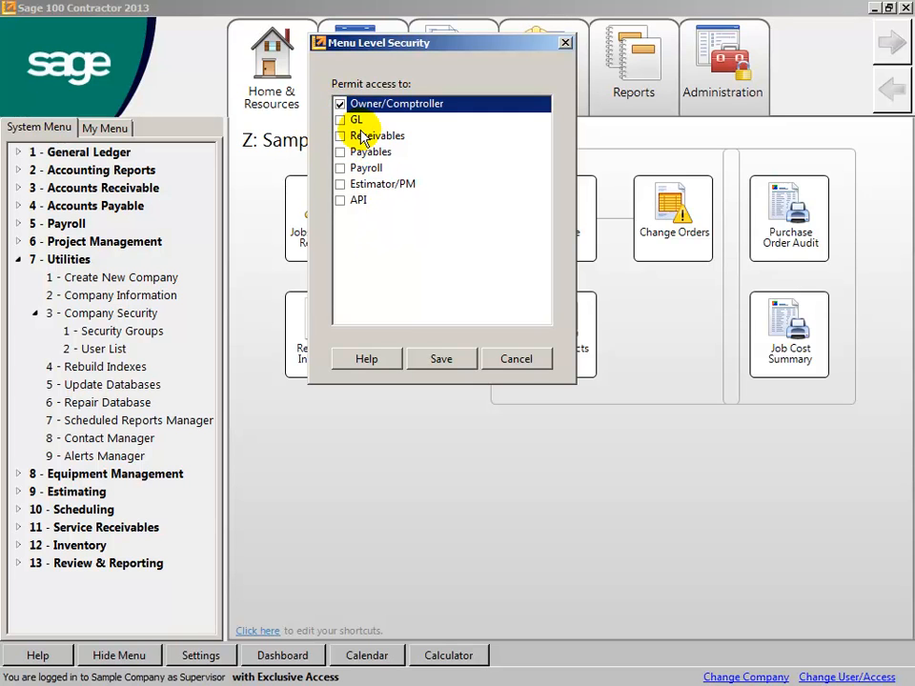
click(340, 120)
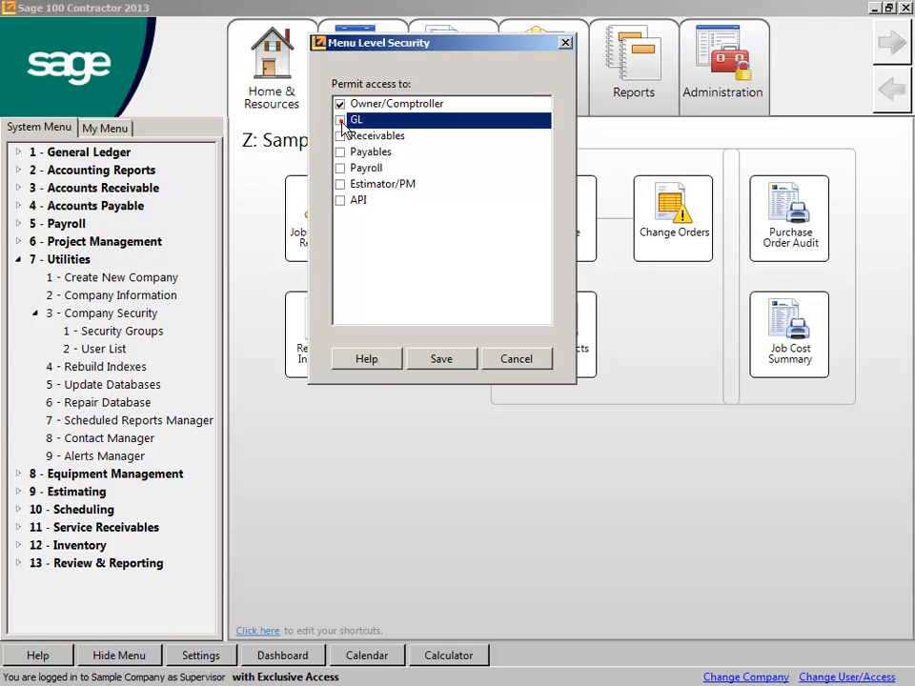
click(441, 360)
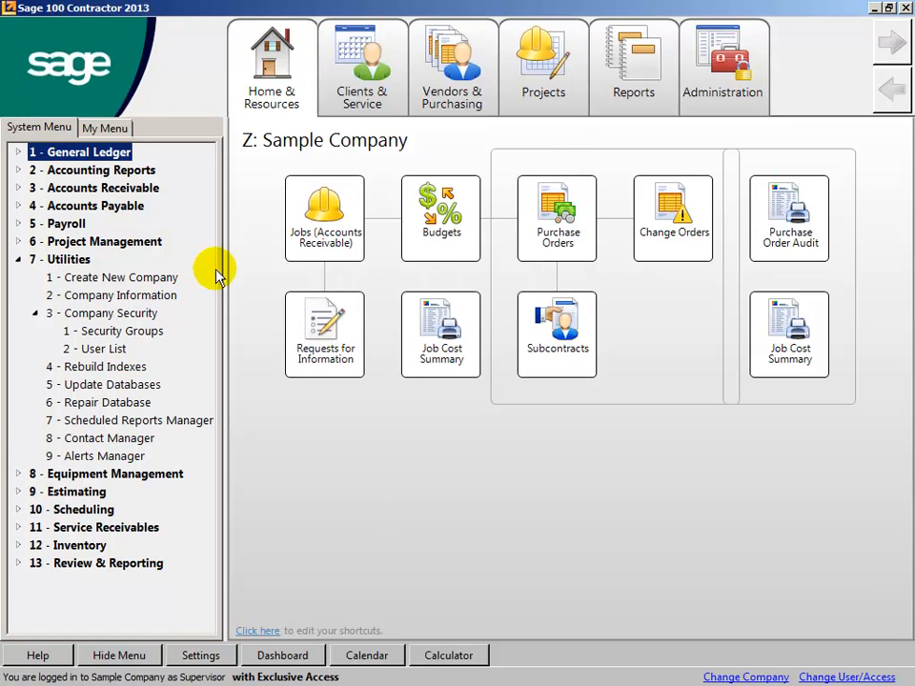
Remove the Owner/Comptroller and GL groups from the General Ledger menu's permitted access and save
click(19, 155)
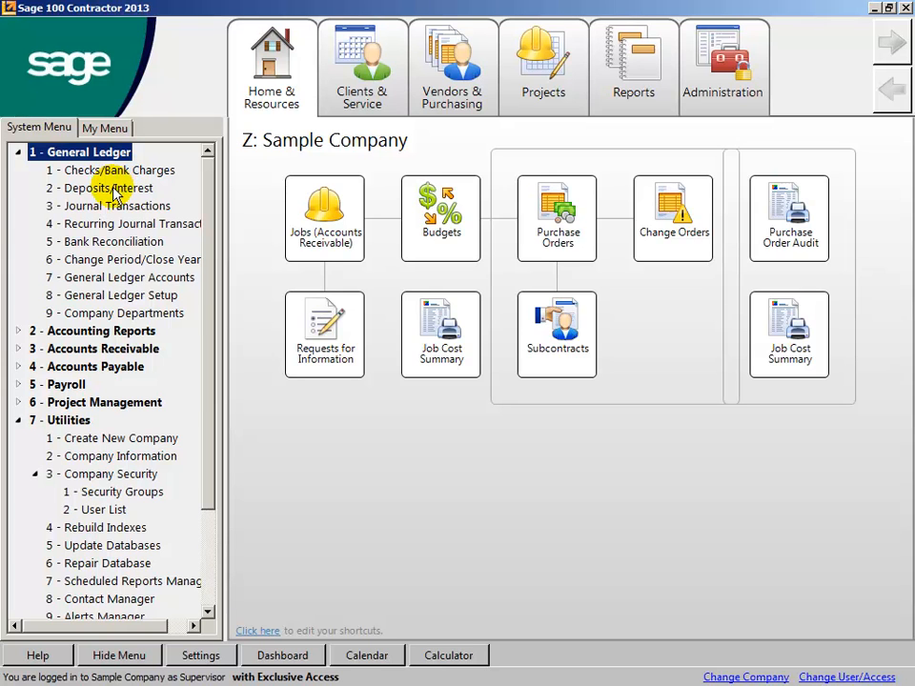
click(96, 152)
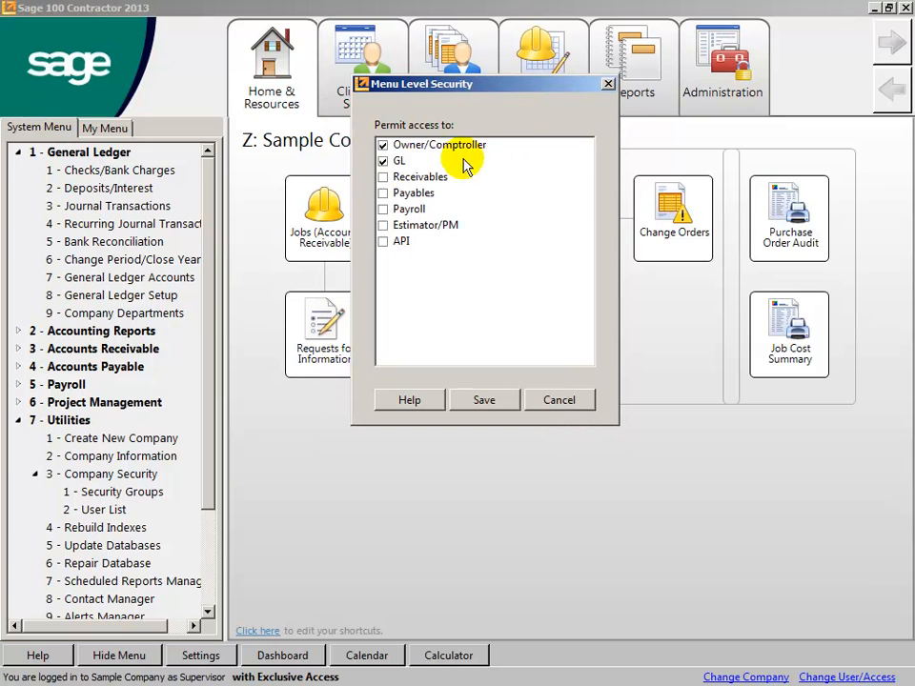
click(383, 146)
click(383, 161)
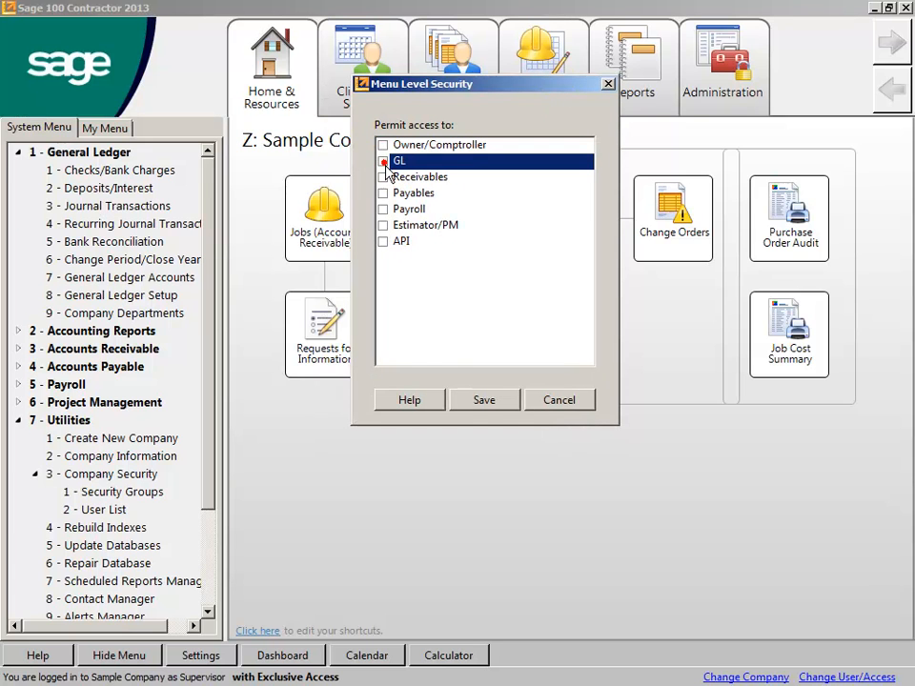
click(490, 401)
Save the menu-level security for Checks/Bank Charges with access permitted to the GL group only
click(118, 172)
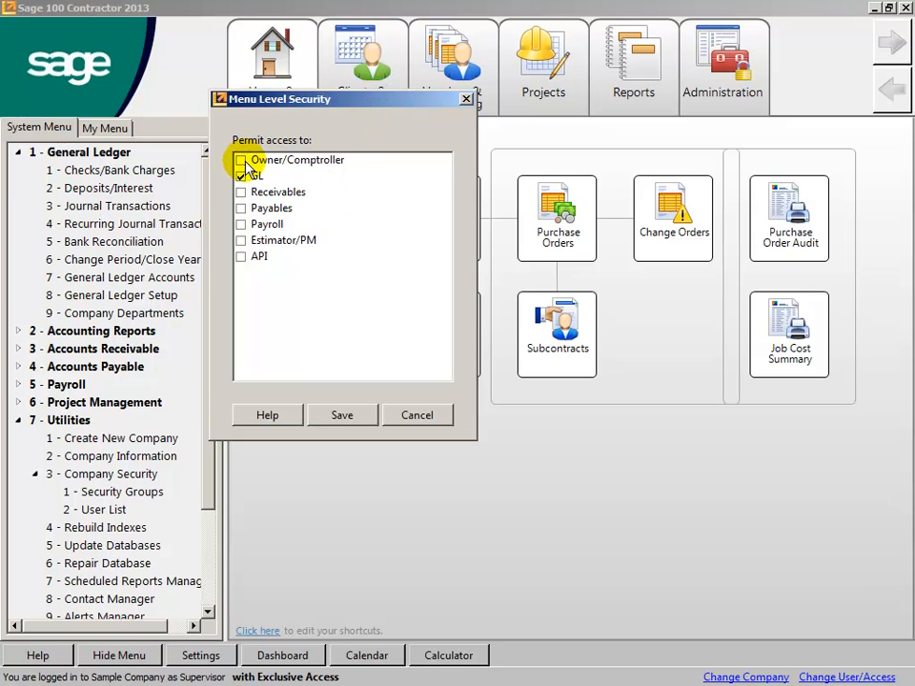
click(343, 416)
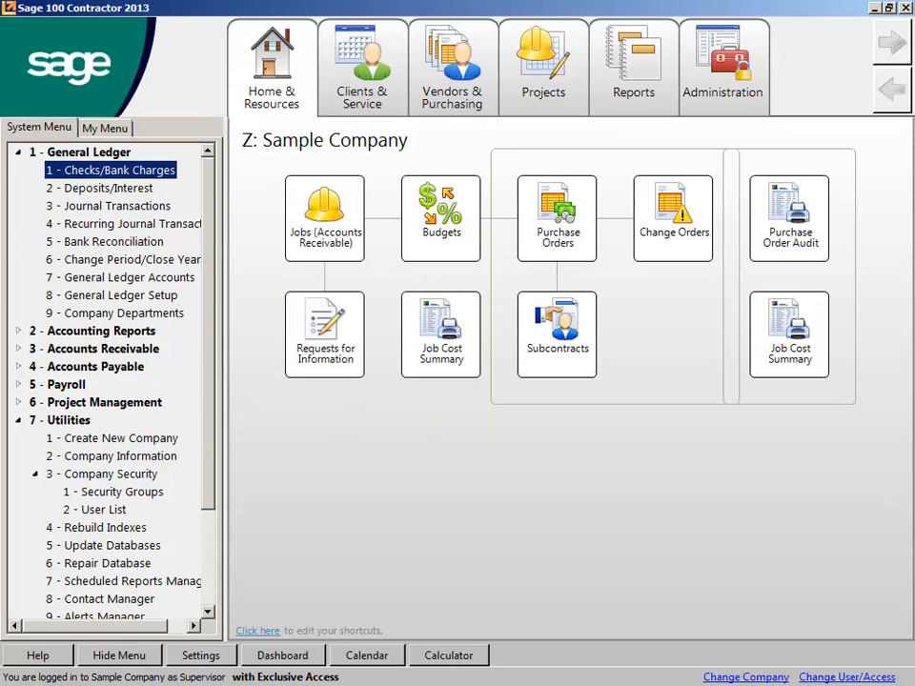
click(99, 188)
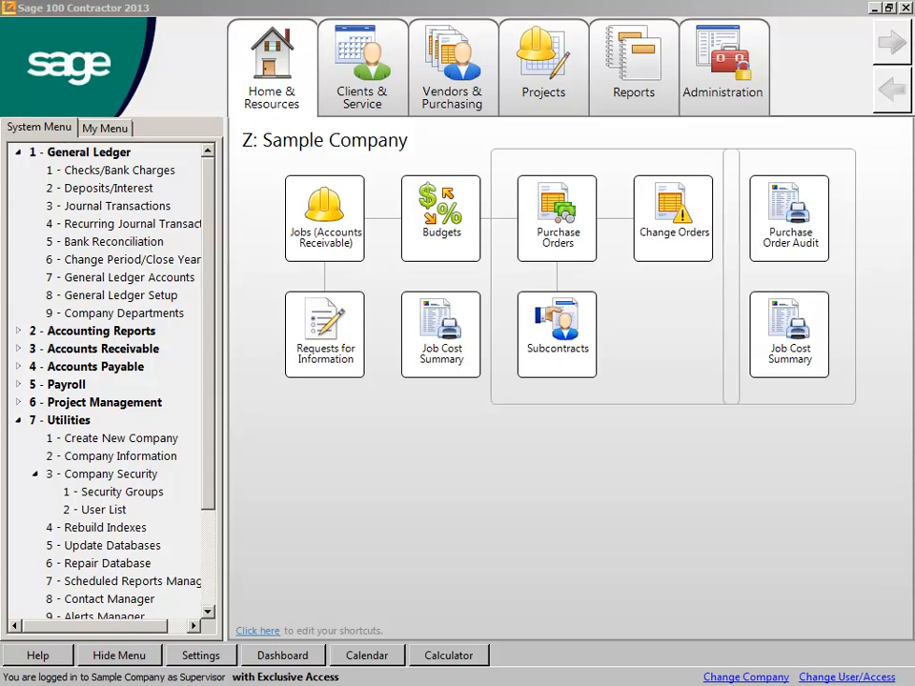
drag(159, 61, 332, 67)
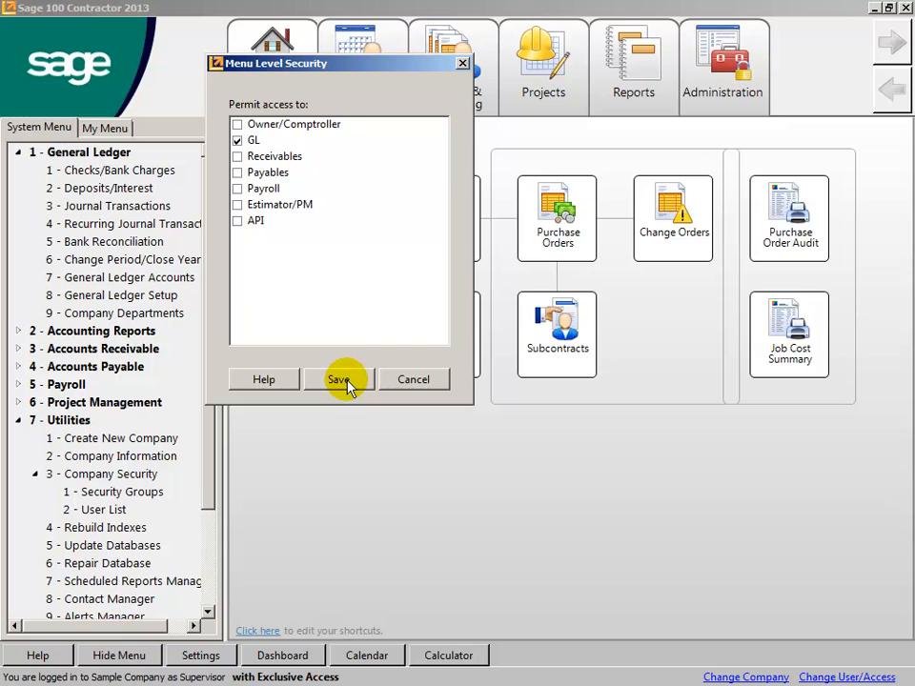
click(413, 381)
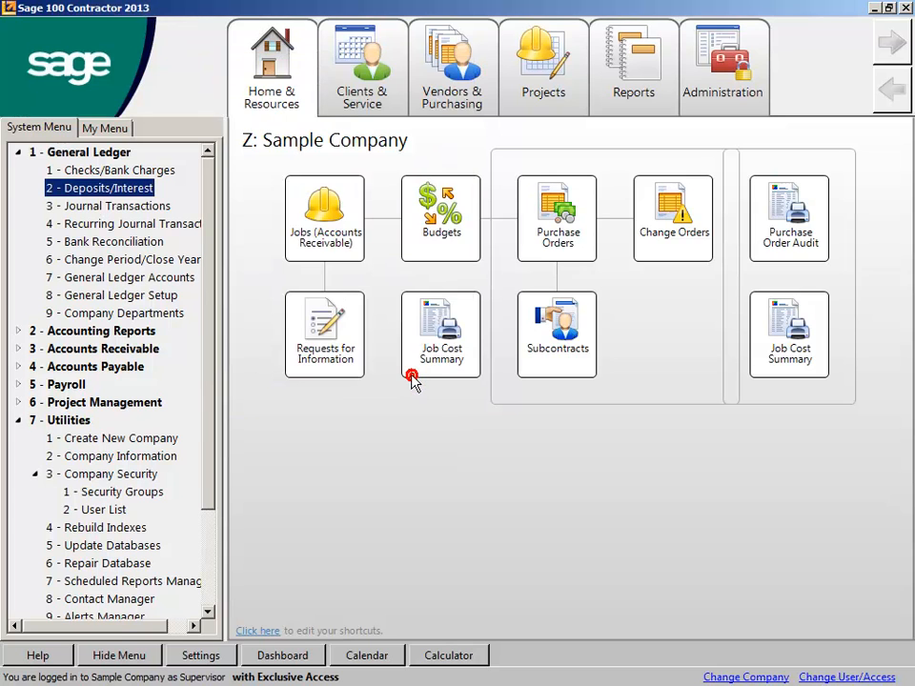
In Payroll Records, restrict the Salary field's access to the Owner/Comptroller and GL groups and save its field properties
click(19, 385)
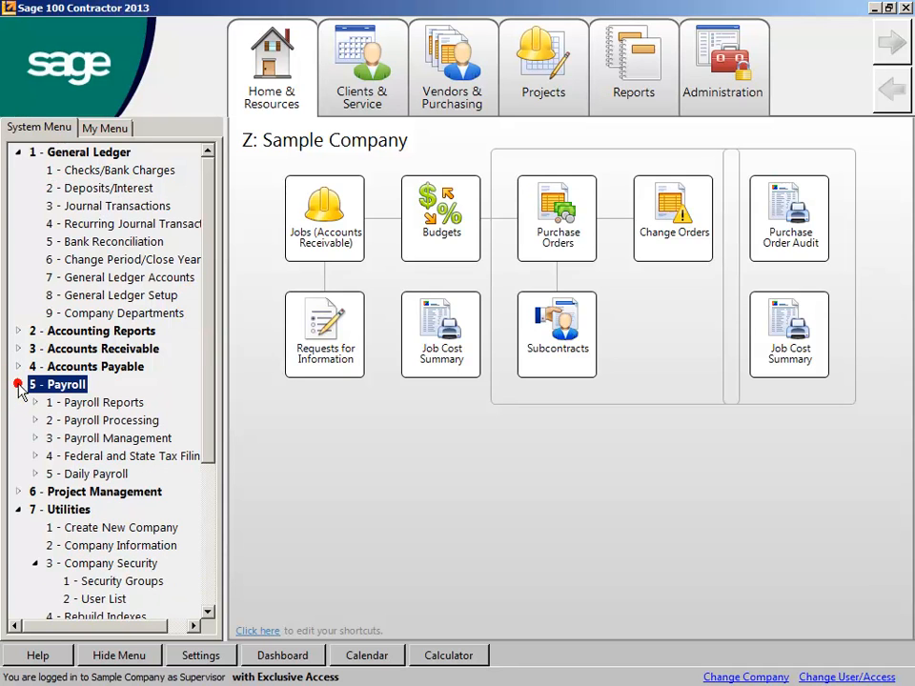
click(95, 422)
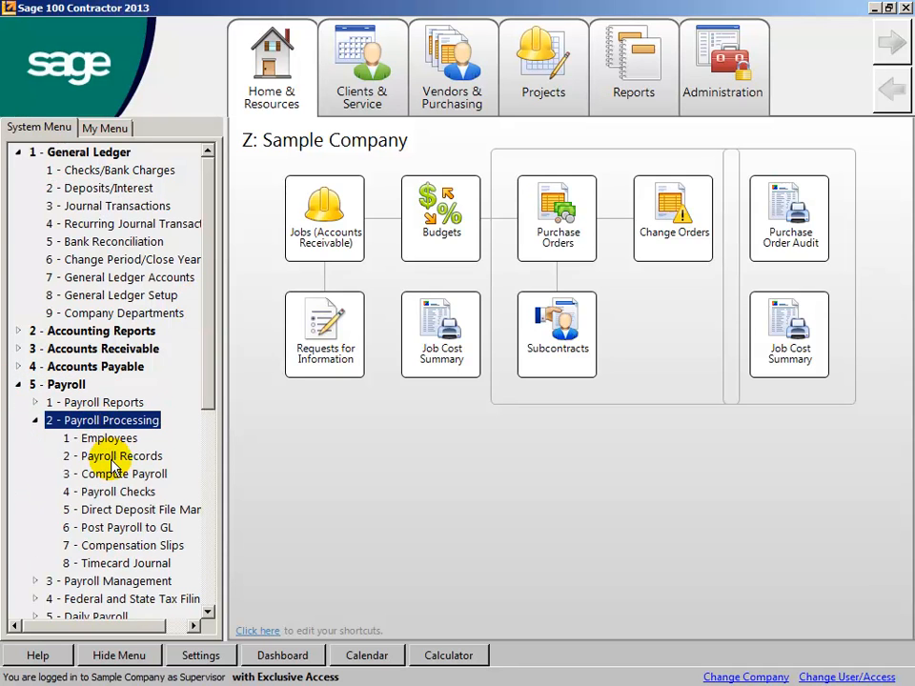
click(113, 458)
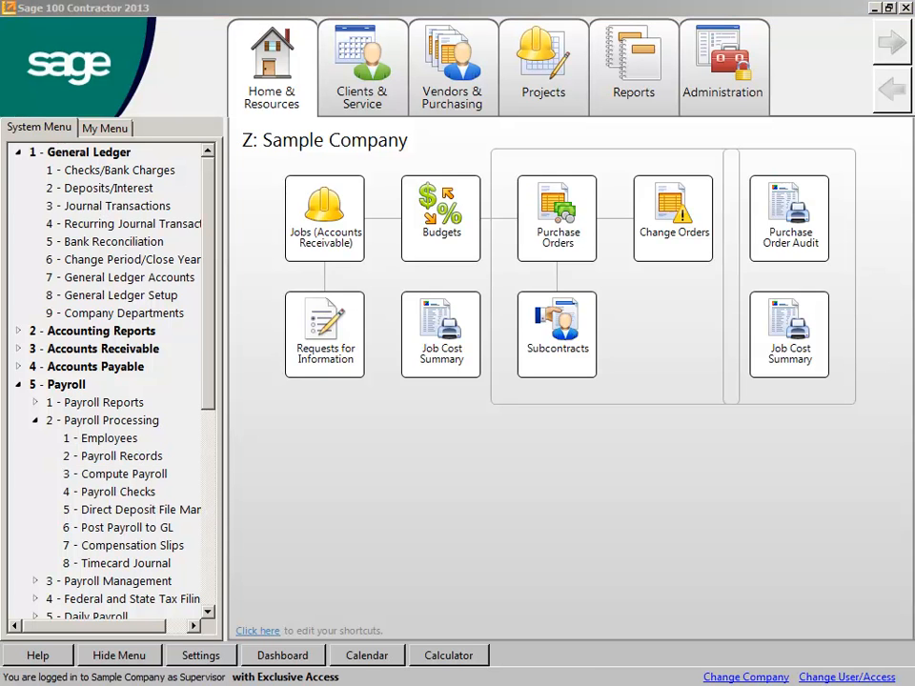
drag(0, 50, 315, 8)
click(521, 178)
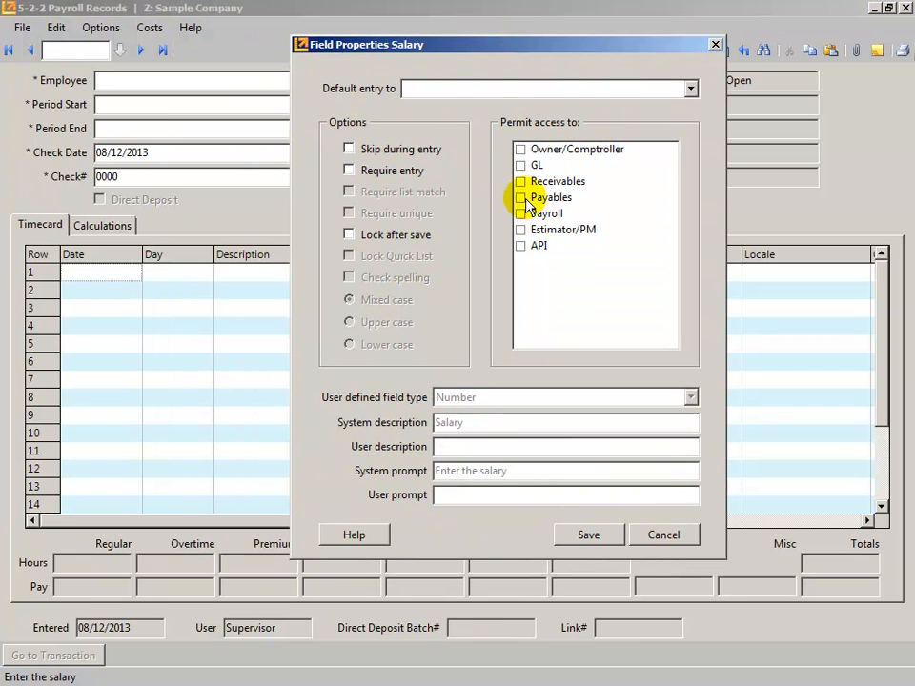
click(520, 149)
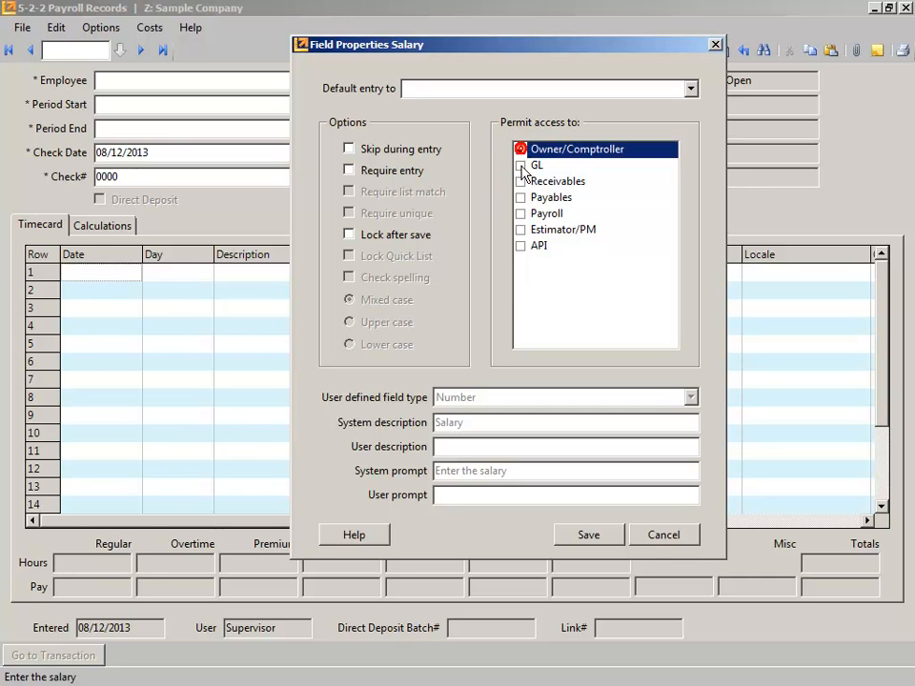
click(520, 166)
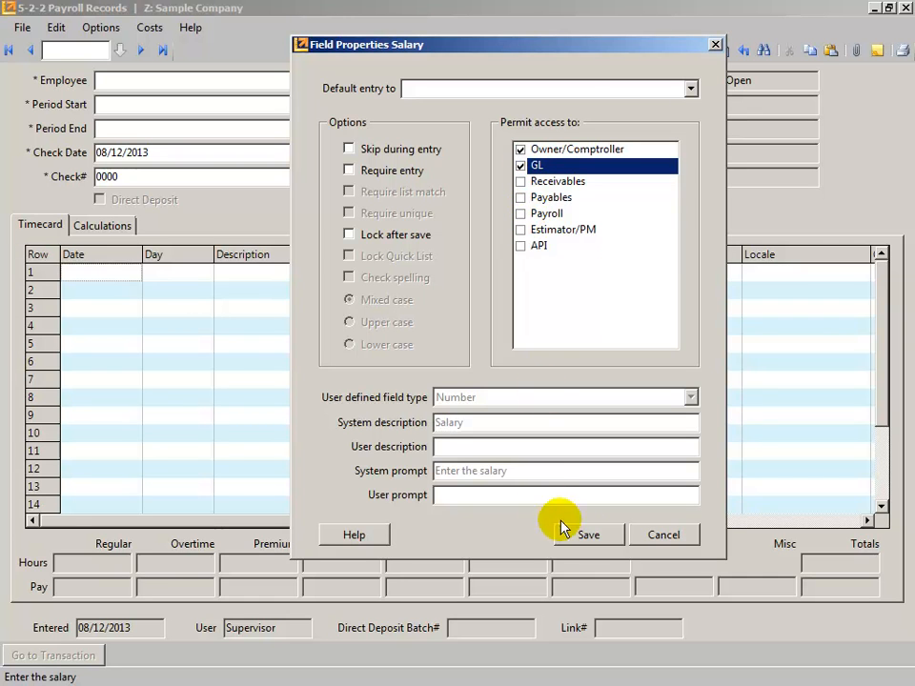
click(591, 535)
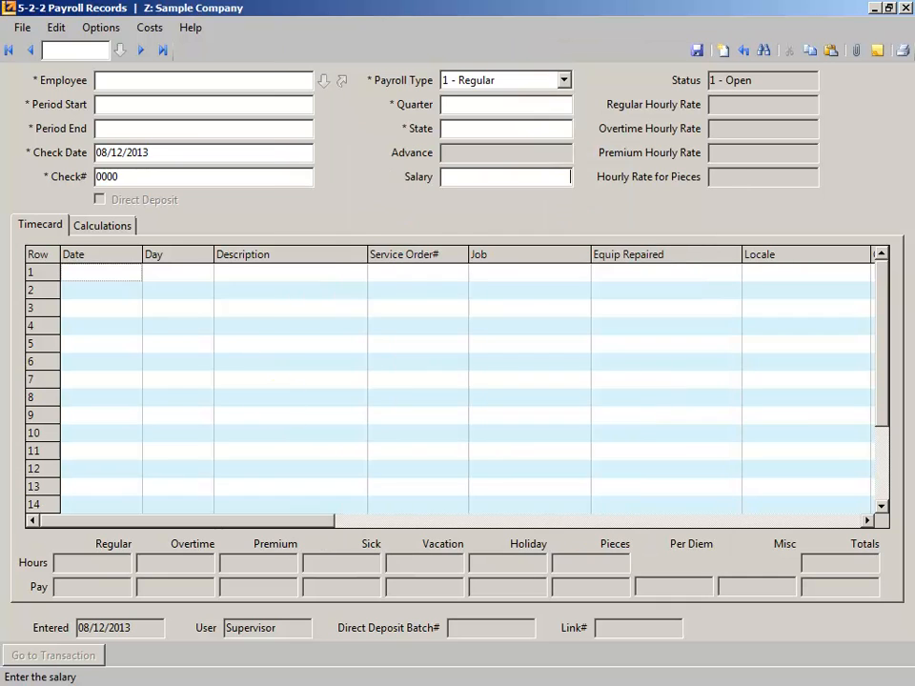
Restrict the timecard's Pay Rate column to the Owner/Comptroller and GL groups and save its field properties
click(847, 521)
click(636, 255)
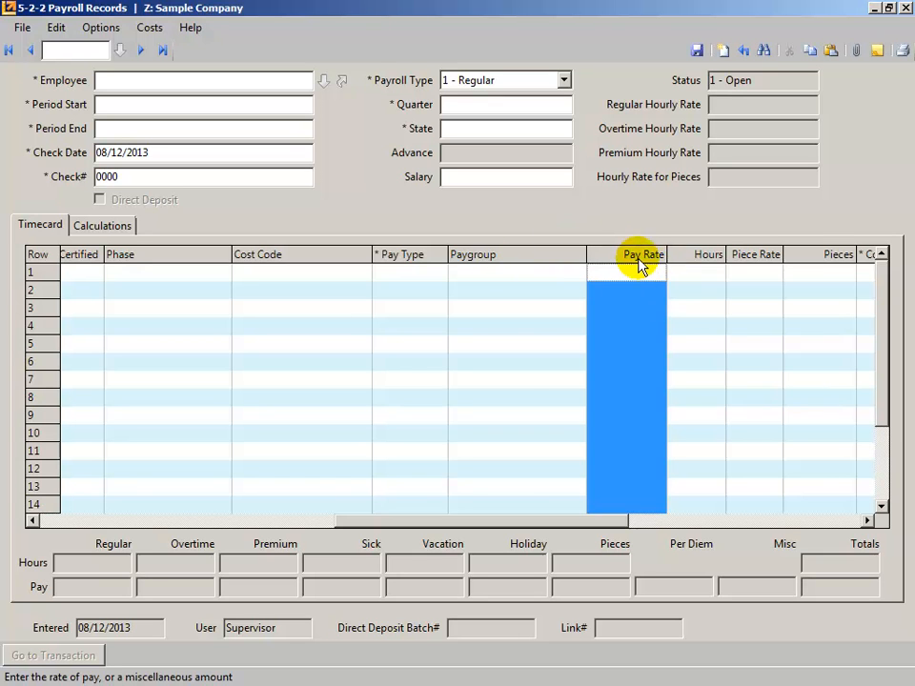
key(F7)
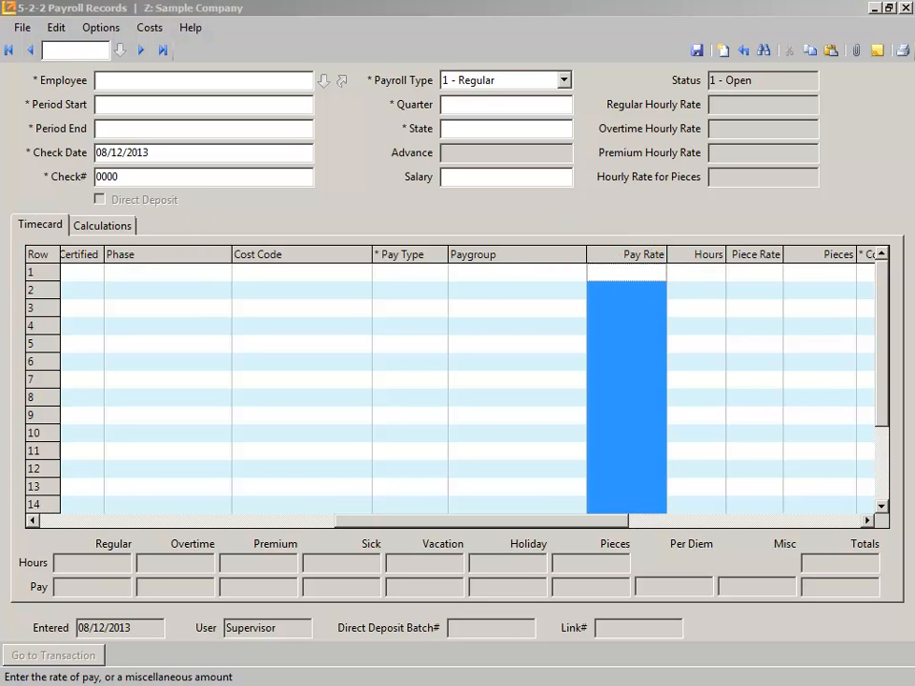
drag(806, 39, 538, 25)
click(501, 133)
click(501, 149)
click(574, 521)
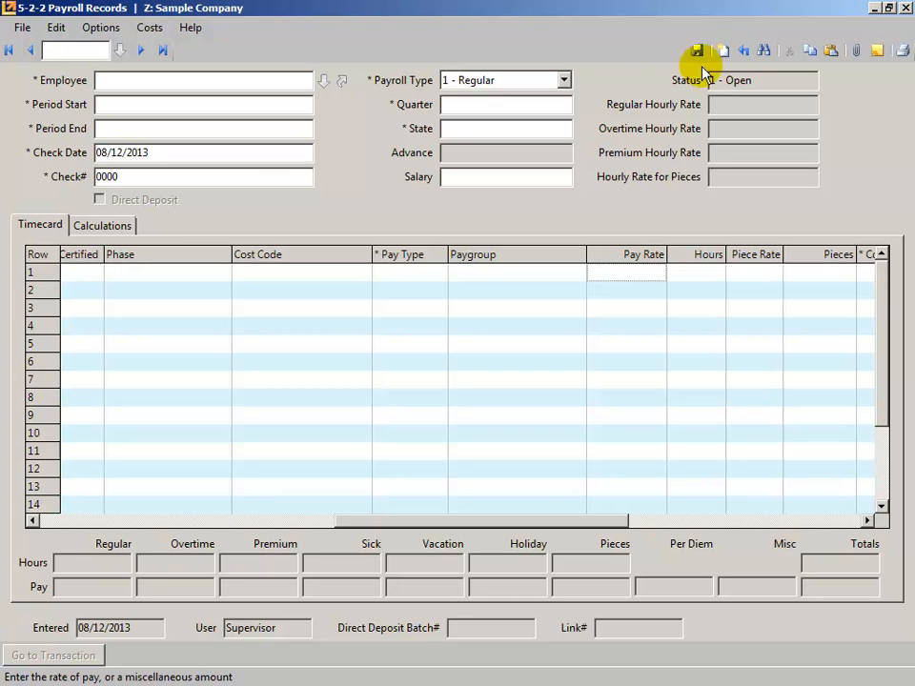
Close Payroll Records and bring up the Walking Shoes Shop job in Jobs (Accounts Receivable)
click(905, 8)
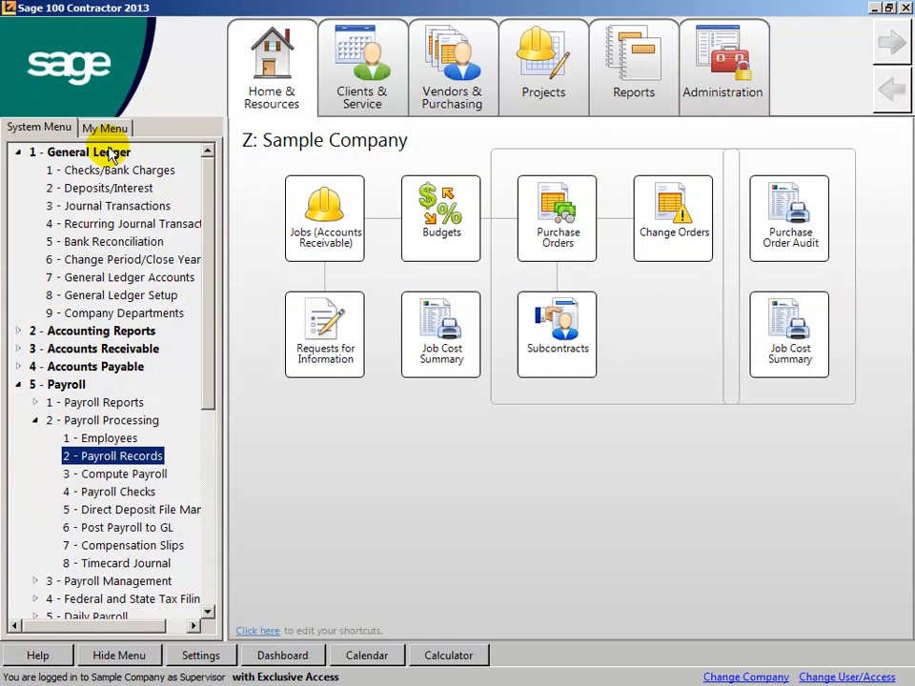
click(331, 204)
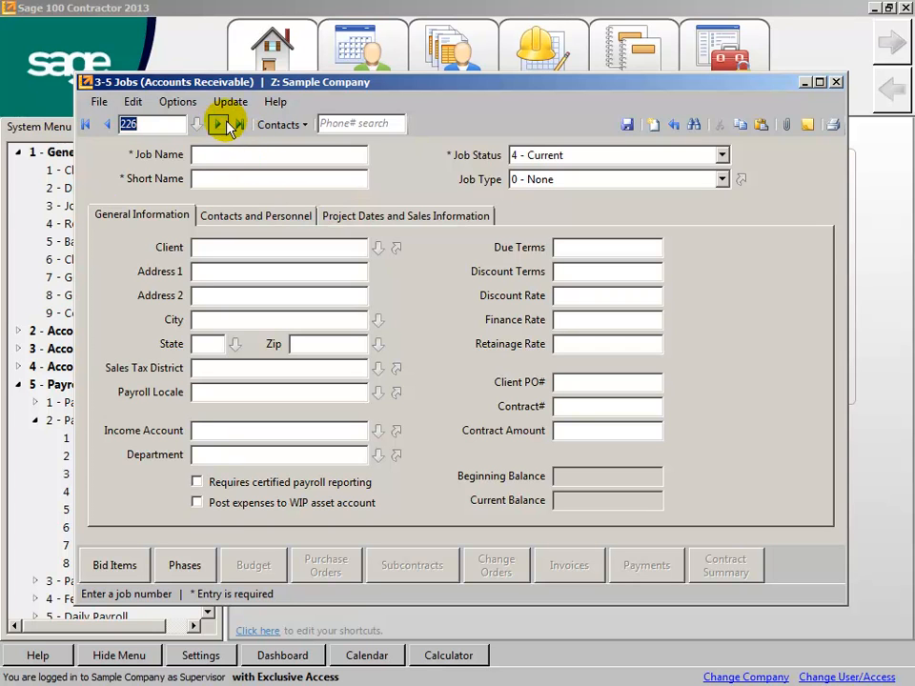
click(239, 123)
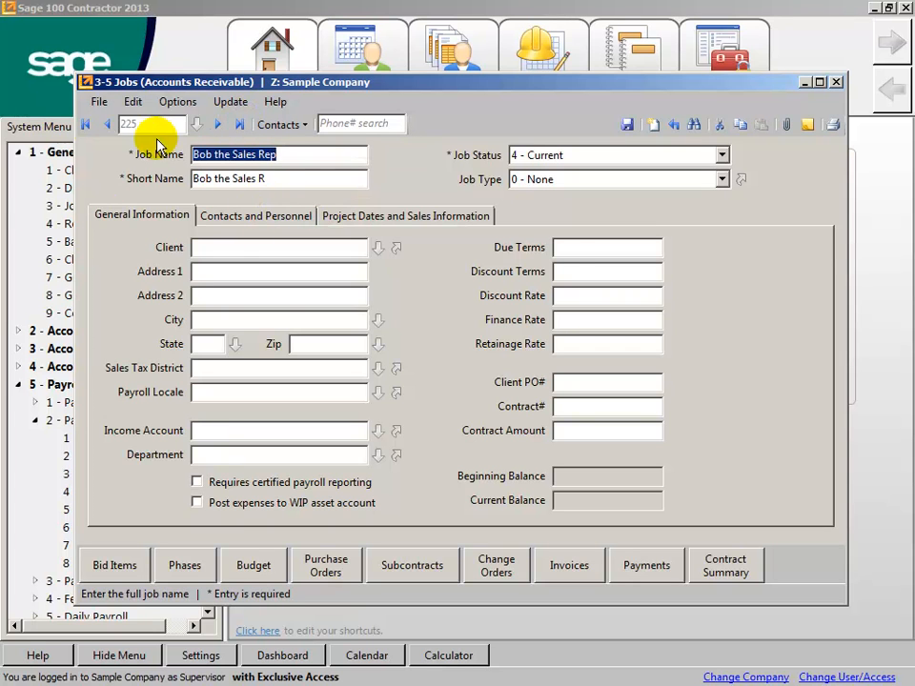
click(107, 125)
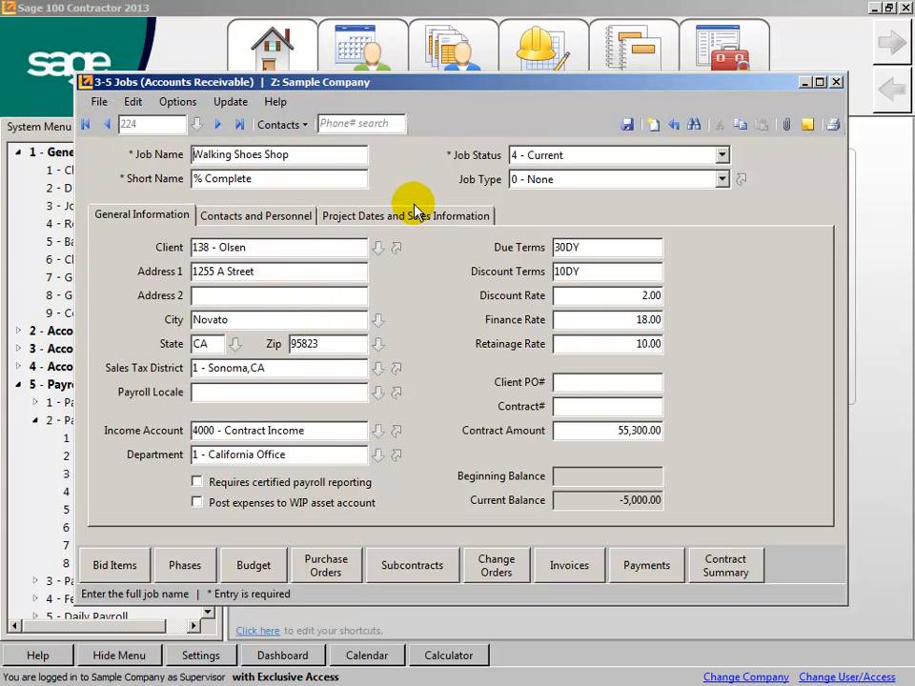
Restrict the Walking Shoes Shop job's Job Access List to the first listed user and save the job
click(281, 214)
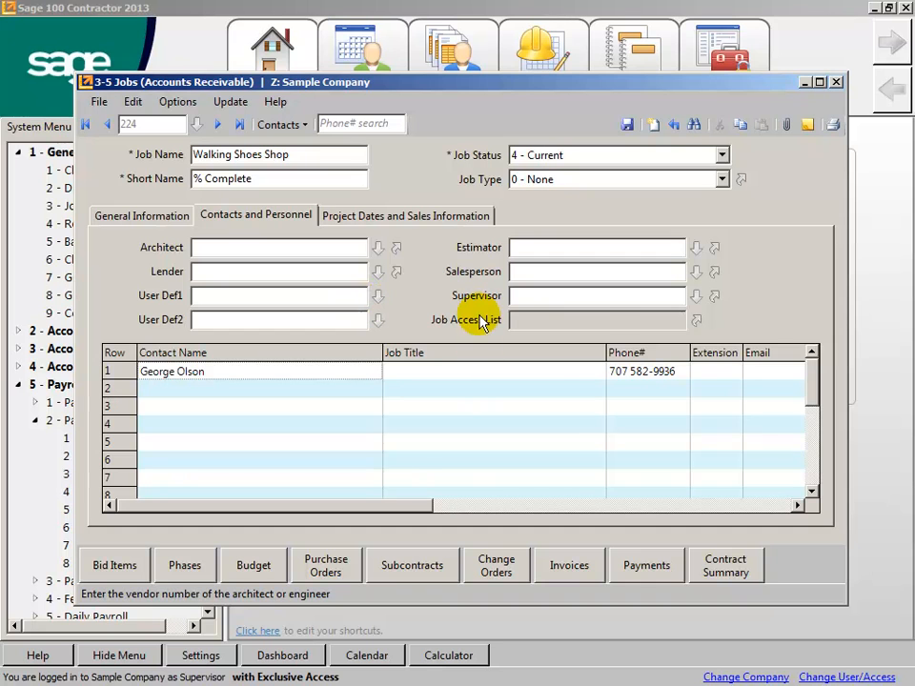
click(696, 321)
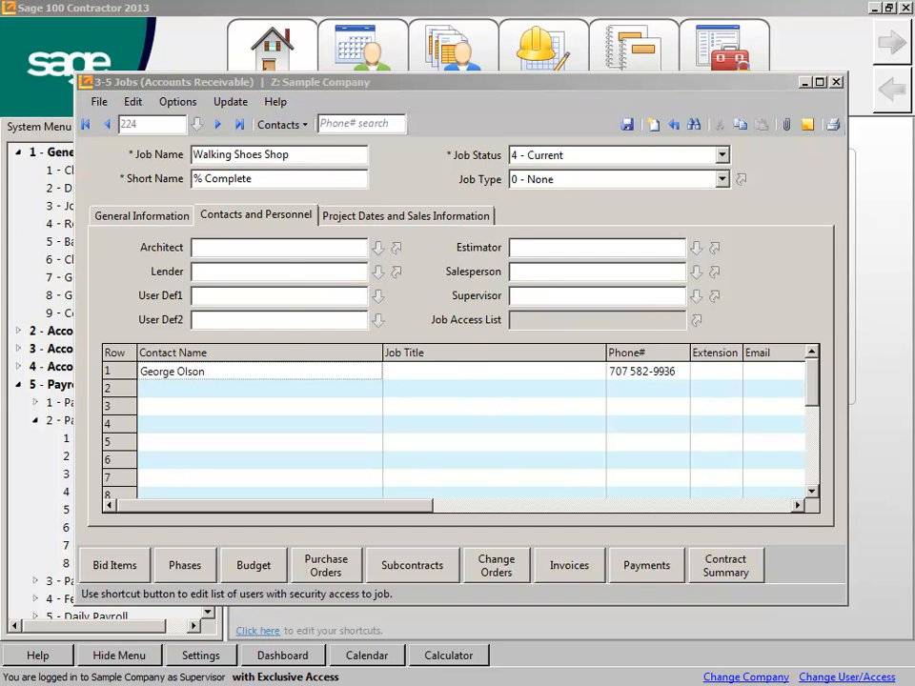
drag(356, 98, 453, 102)
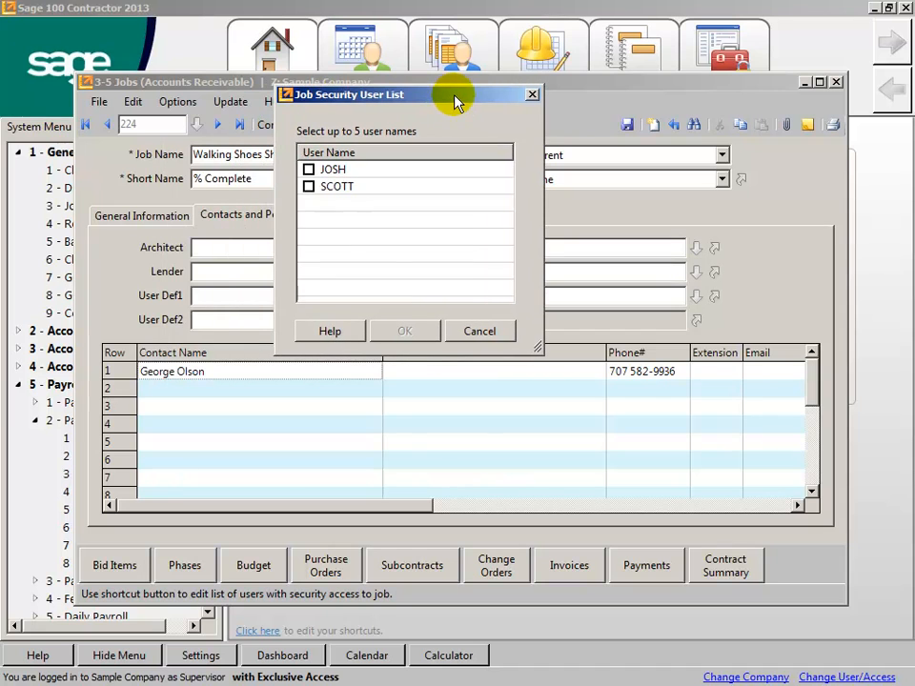
click(309, 170)
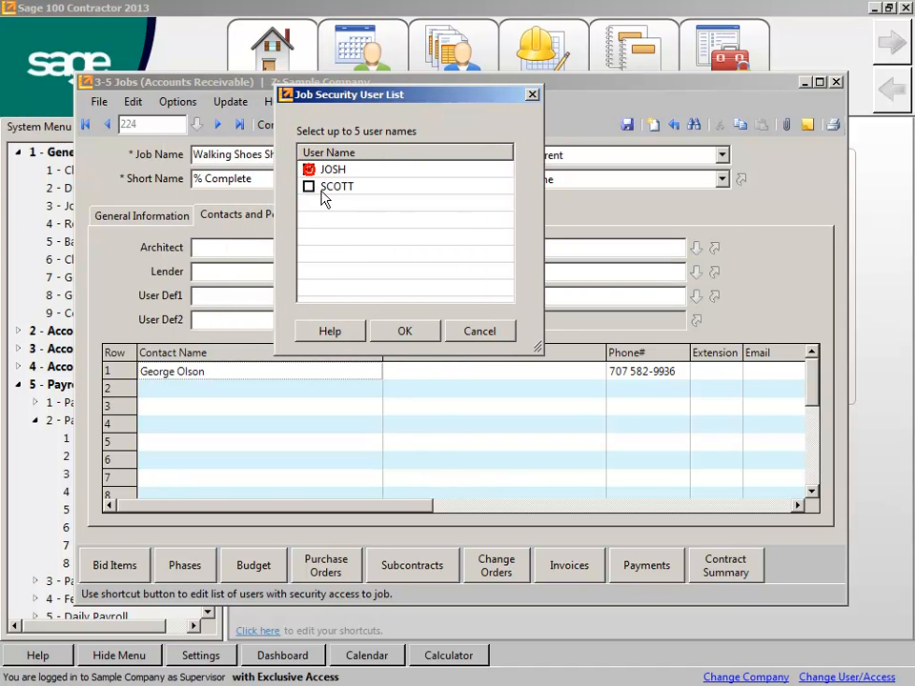
click(402, 331)
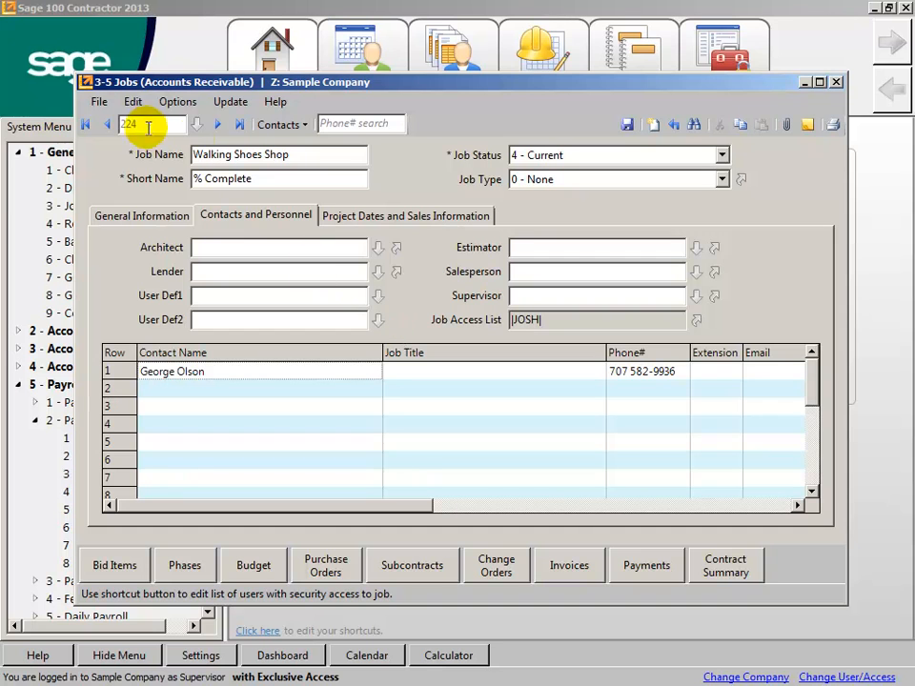
click(627, 127)
Restrict the Main Street Post Office job's Job Access List to the second listed user and save the job
click(108, 123)
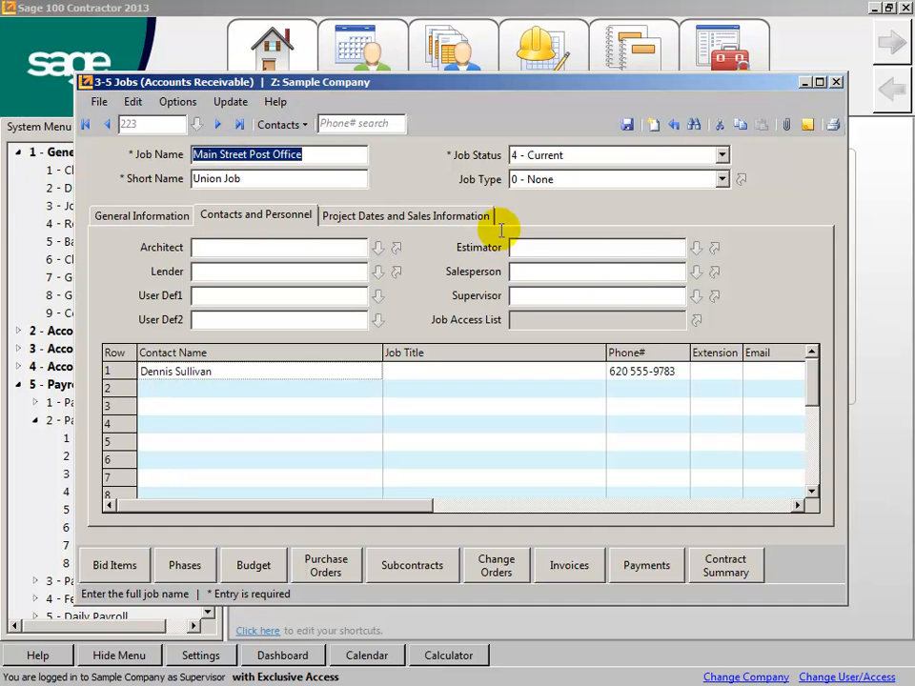
click(696, 320)
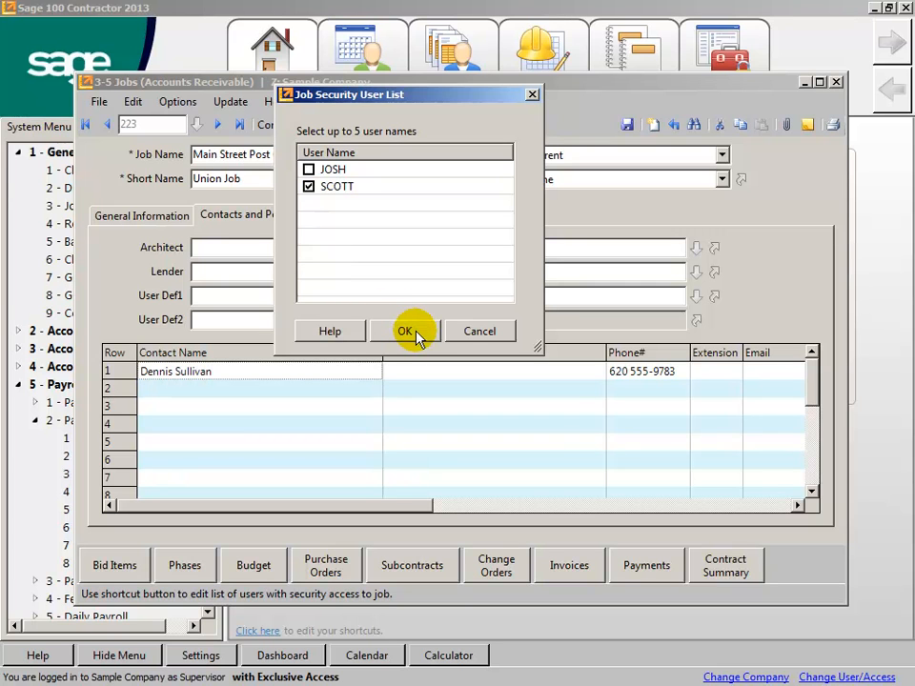
click(405, 332)
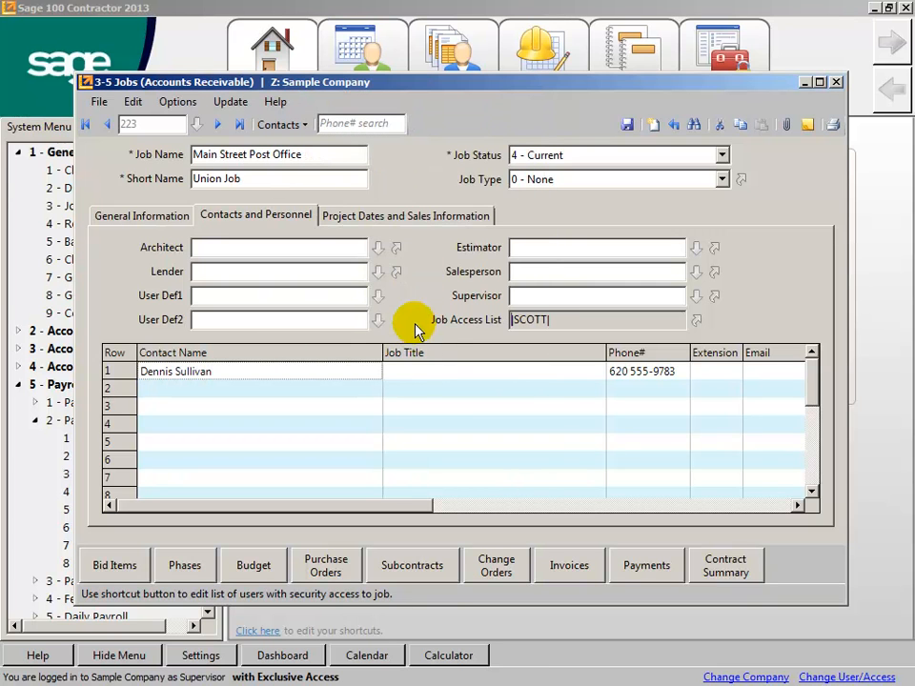
click(627, 125)
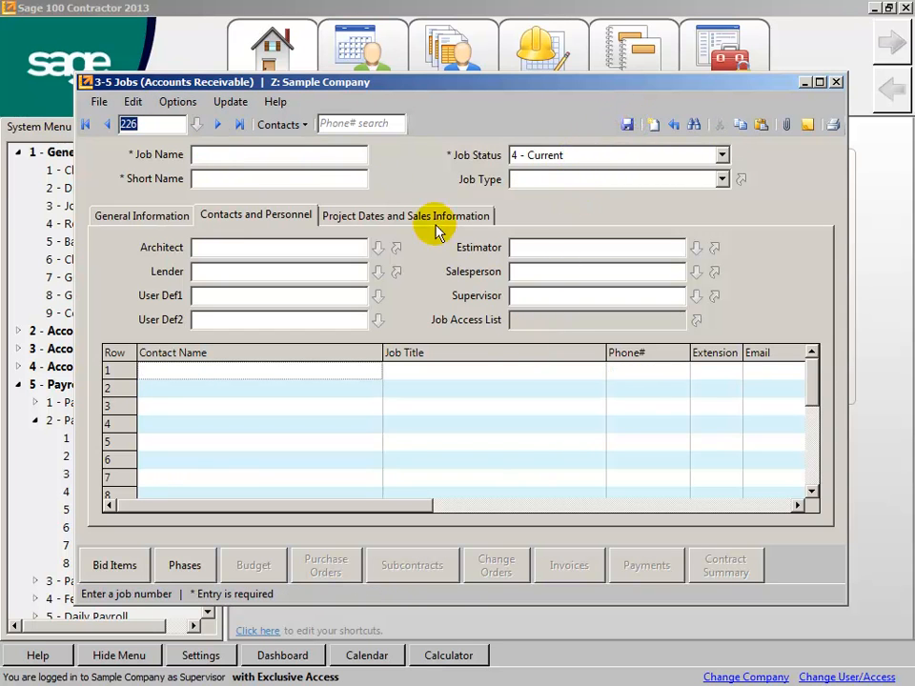
click(239, 124)
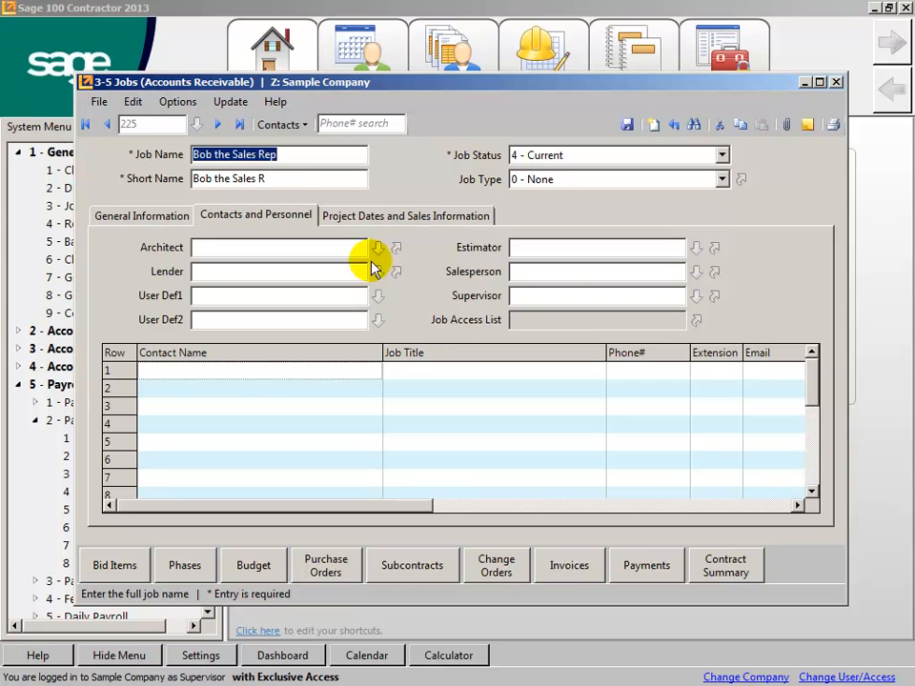
click(698, 320)
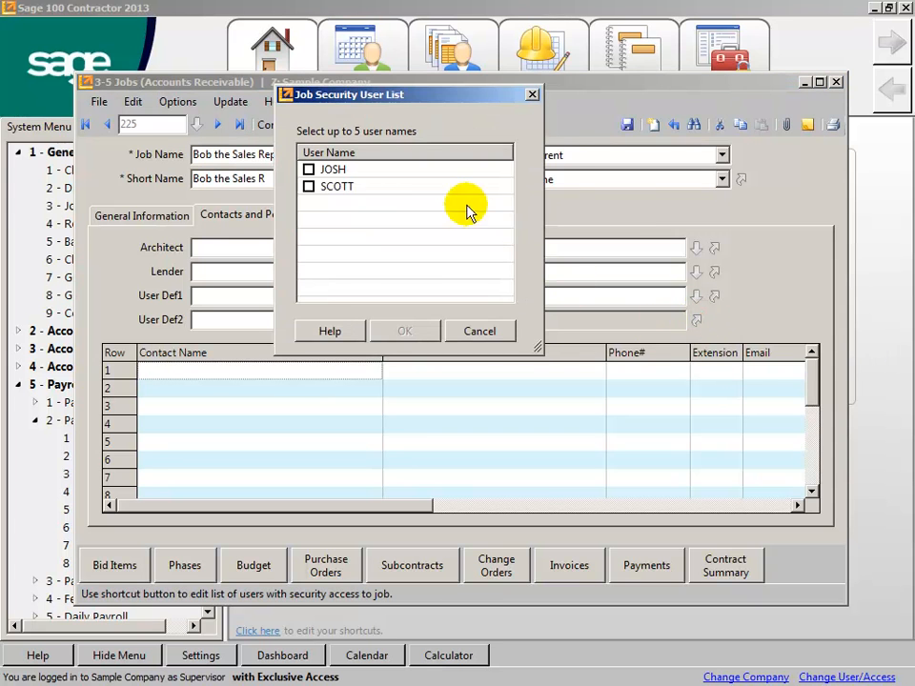
click(308, 168)
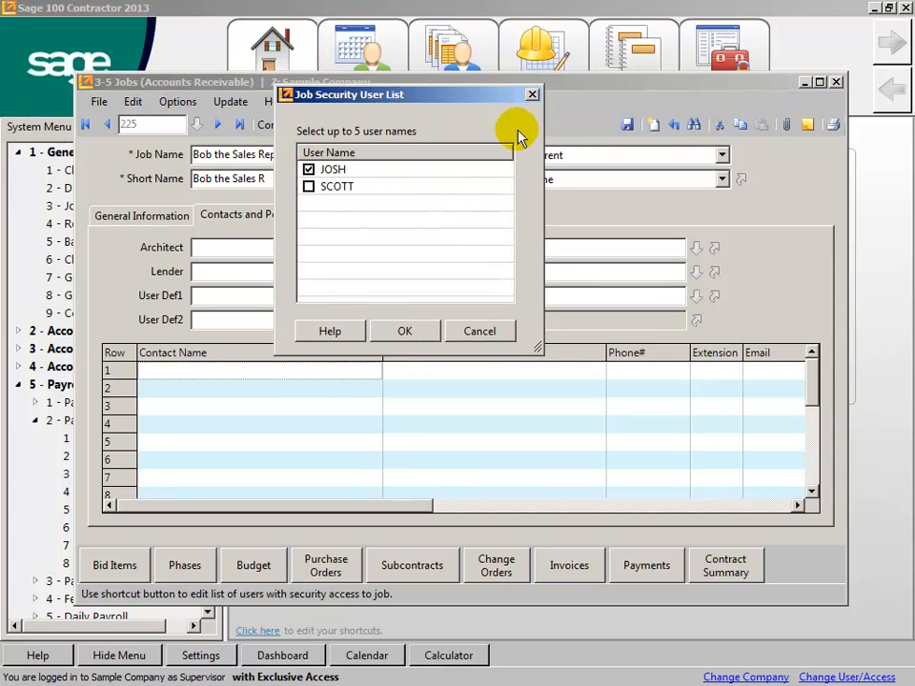
click(532, 95)
Check the Job Access List of the Walking Shoes Shop and Main Street Post Office jobs and close the Jobs window
click(106, 125)
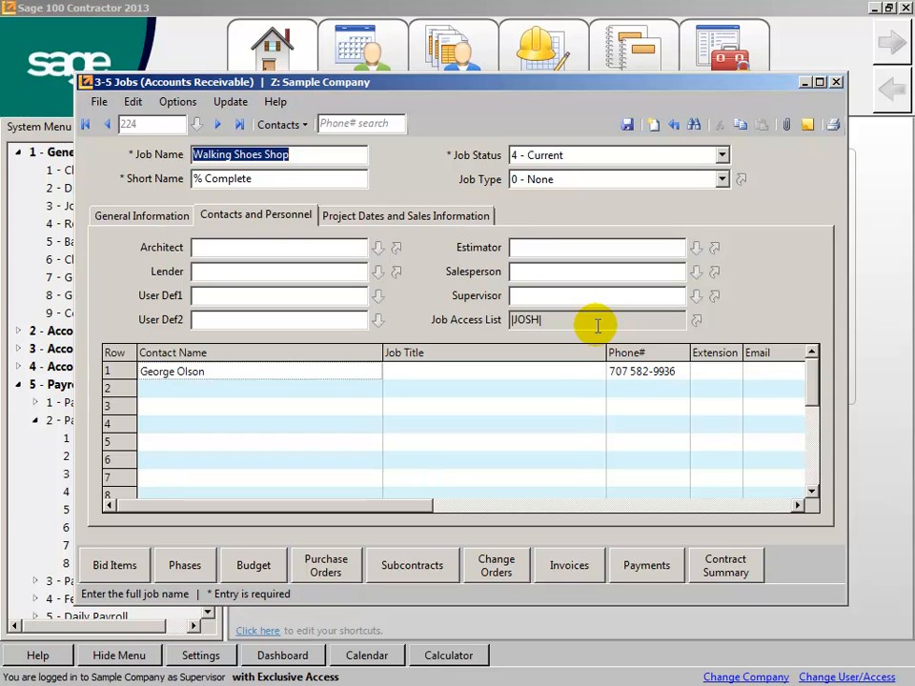
click(106, 124)
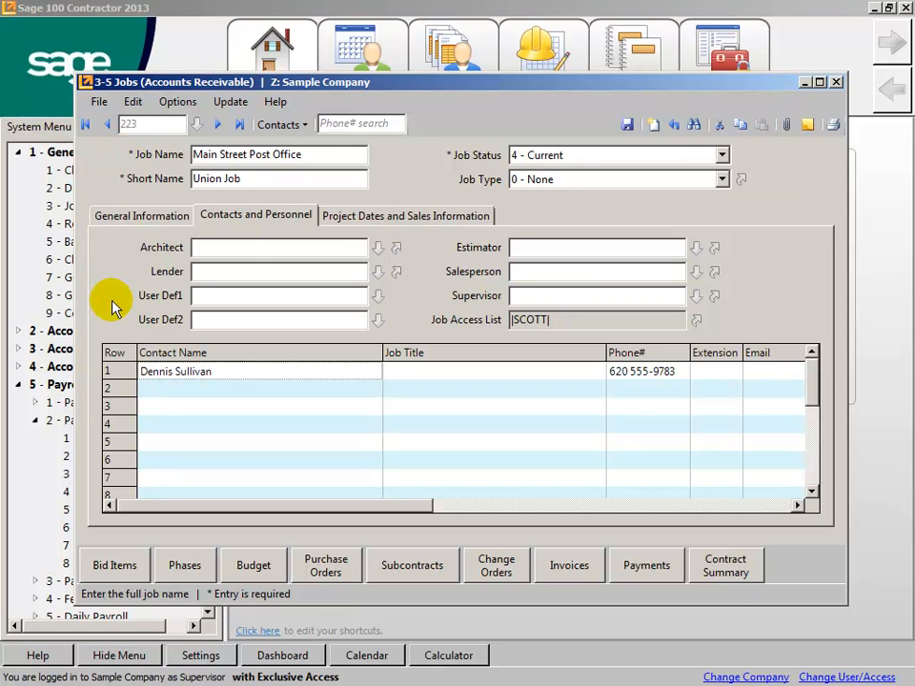
click(835, 83)
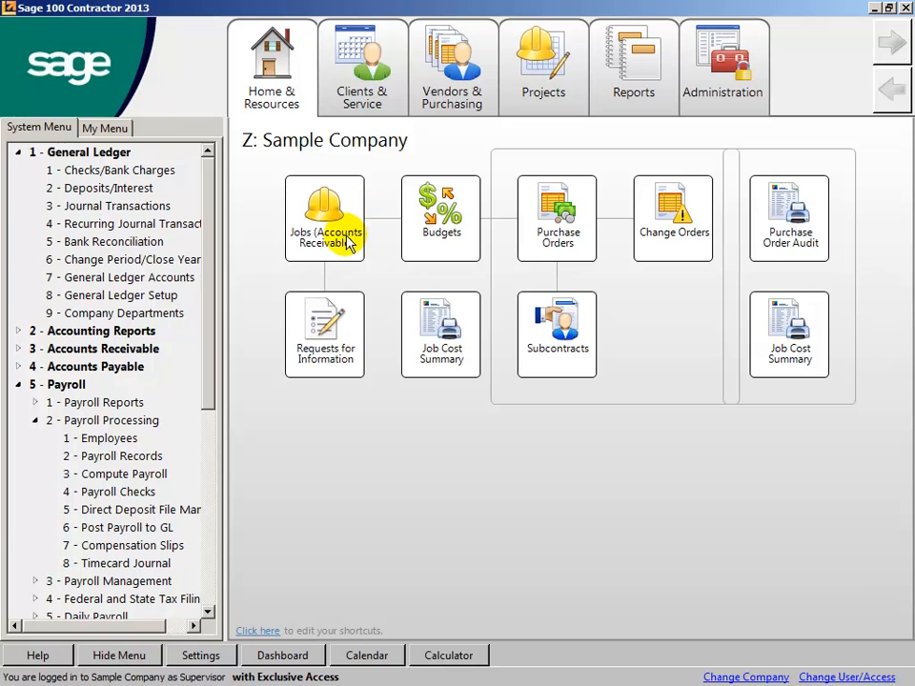